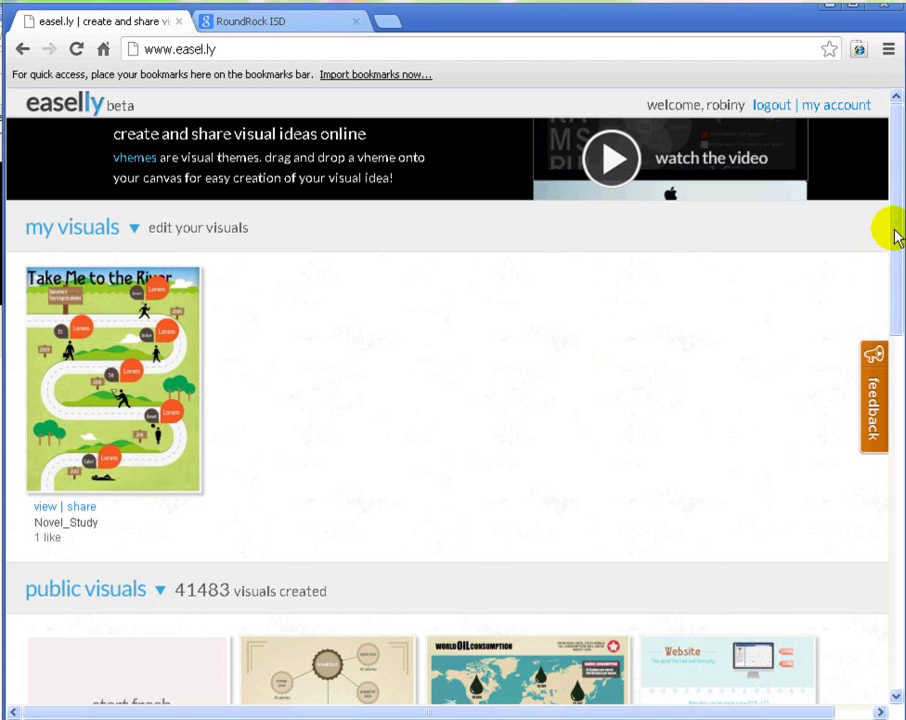
Browse the public visuals gallery to find the start fresh card
drag(892, 231, 897, 545)
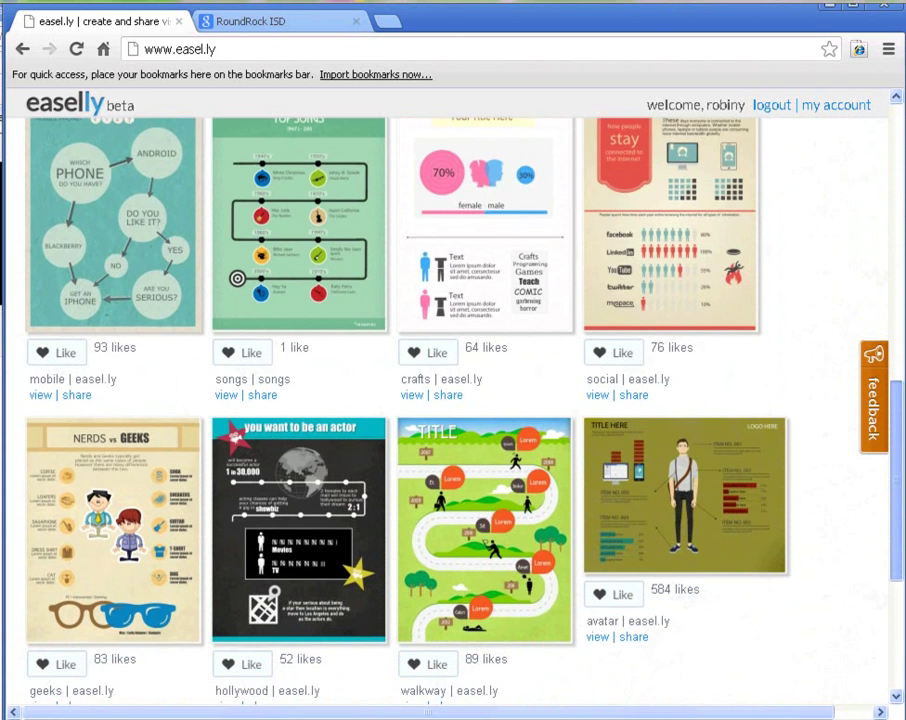
scroll(453, 400, up, 3)
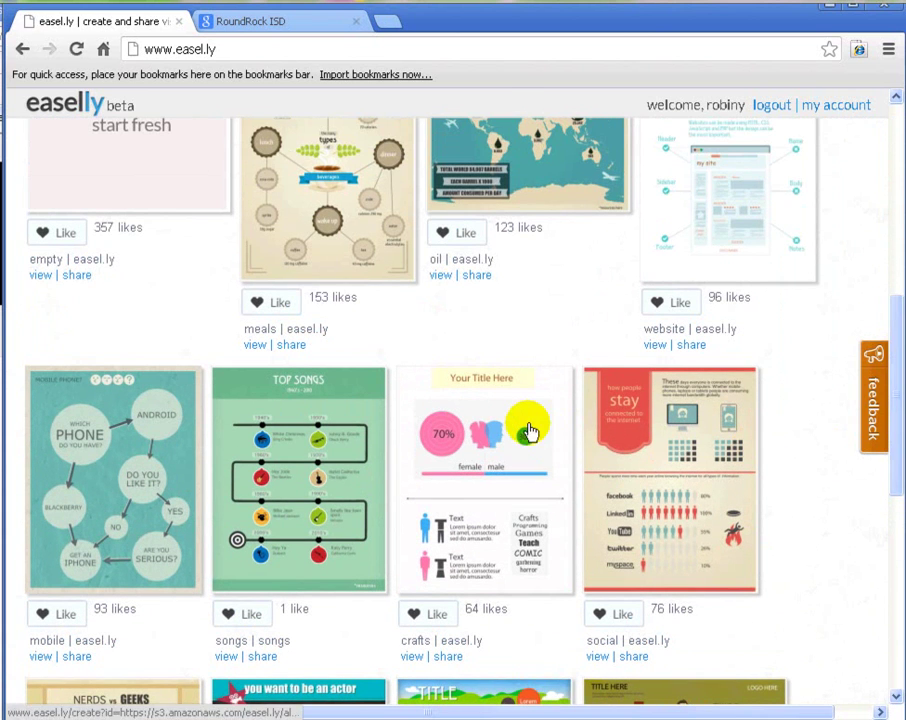
scroll(215, 340, up, 1)
Start a fresh visual and delete the description paragraph under the VHEMES heading
click(190, 268)
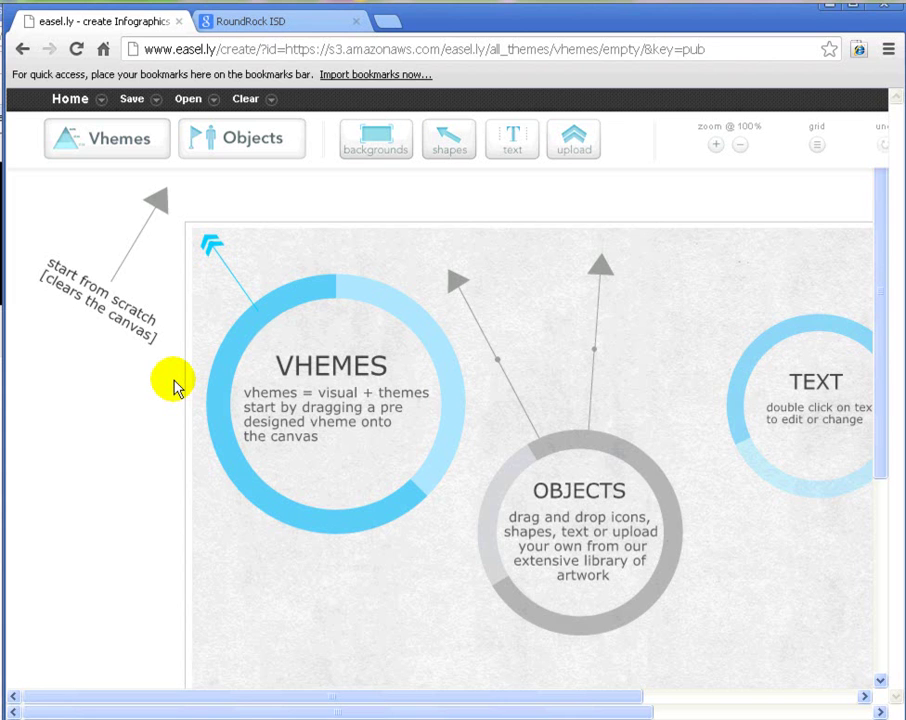
click(357, 365)
click(354, 414)
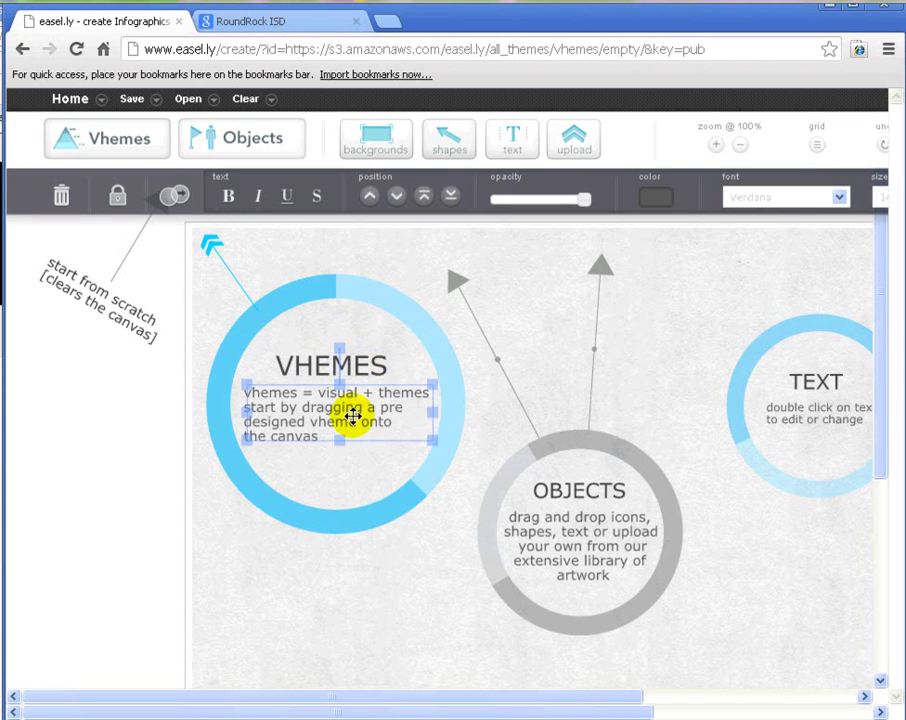
double_click(355, 416)
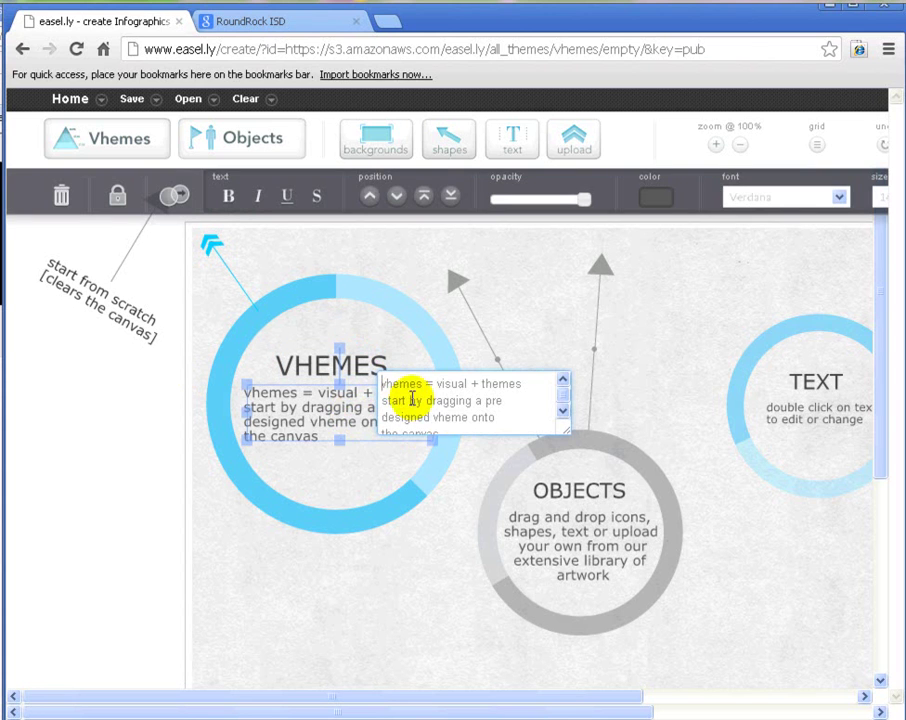
click(288, 387)
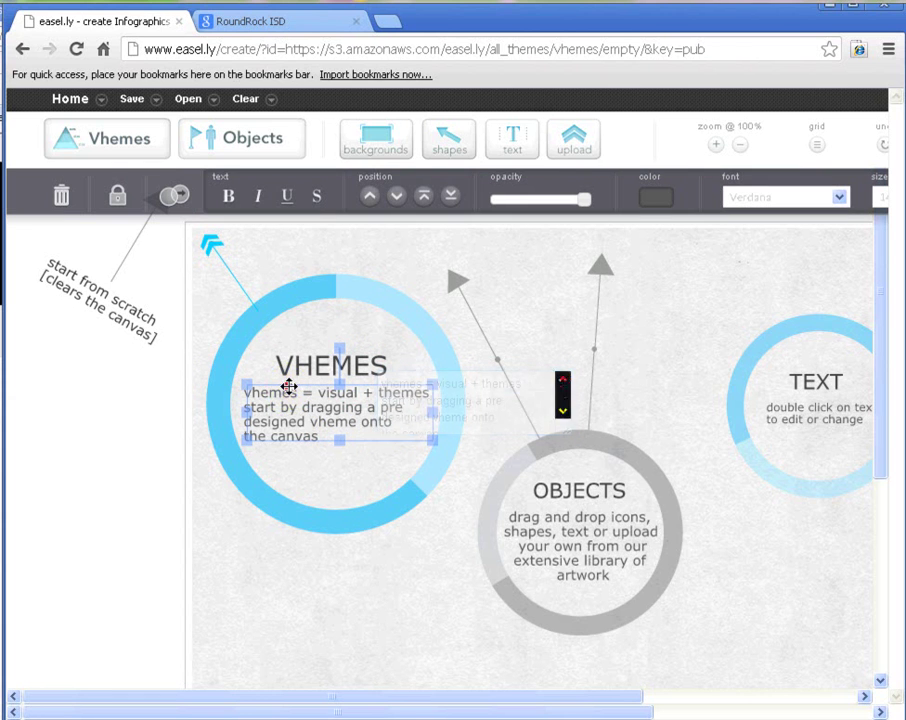
click(58, 195)
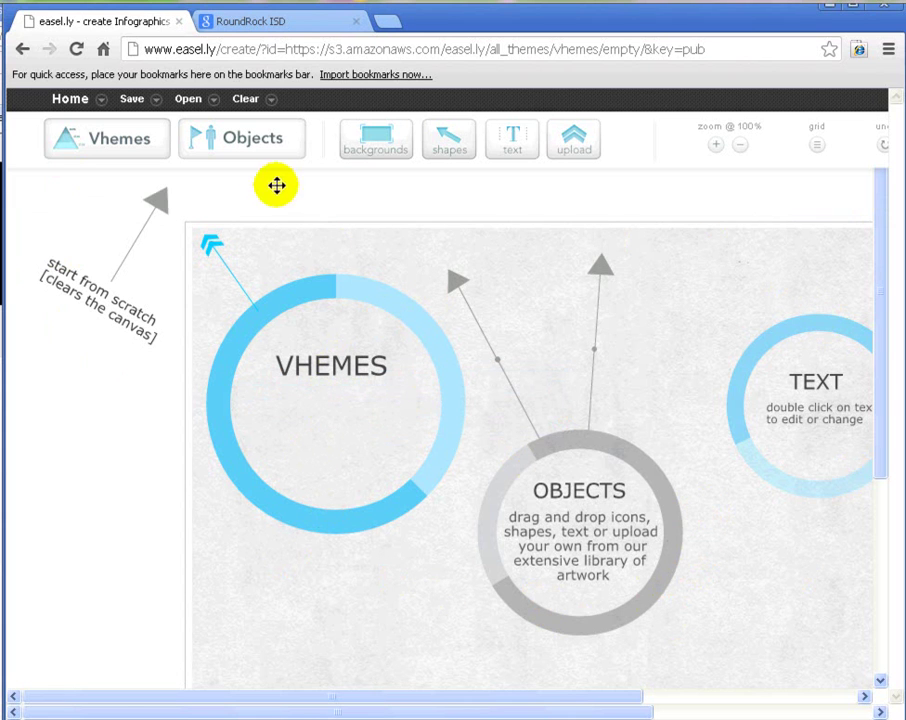
Clear all the starter content off the canvas
click(246, 103)
click(254, 165)
click(235, 367)
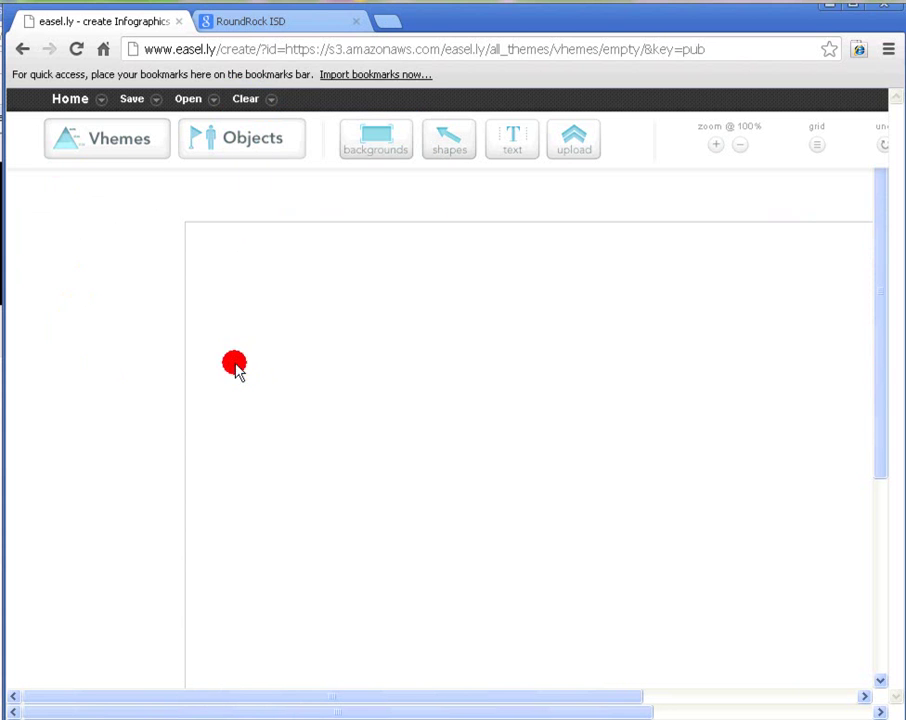
Place the Nerds vs Geeks theme from the Vhemes carousel onto the canvas
click(110, 152)
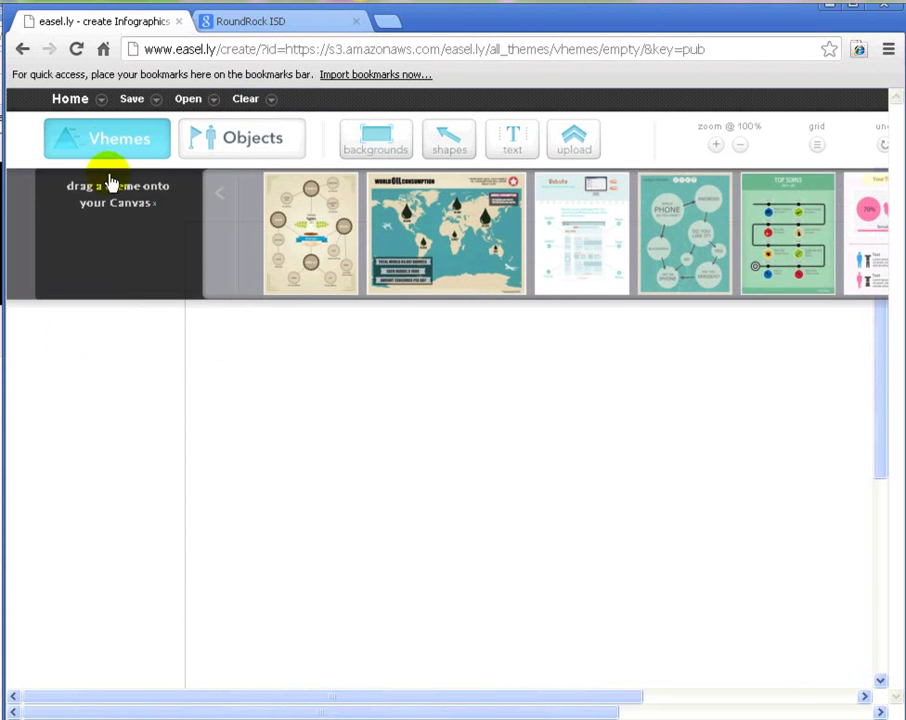
drag(481, 711, 592, 713)
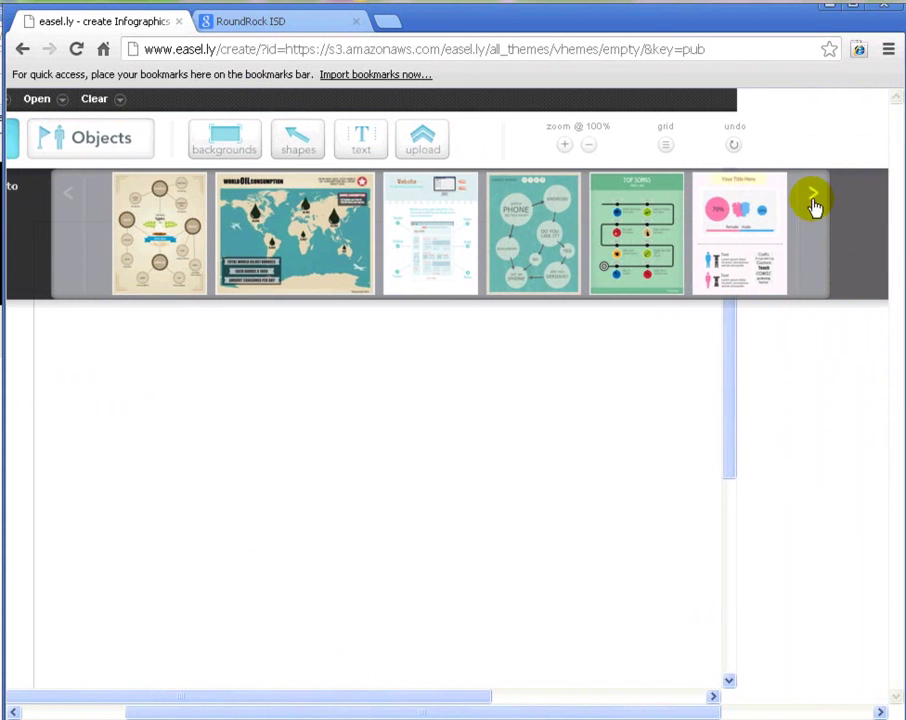
click(810, 202)
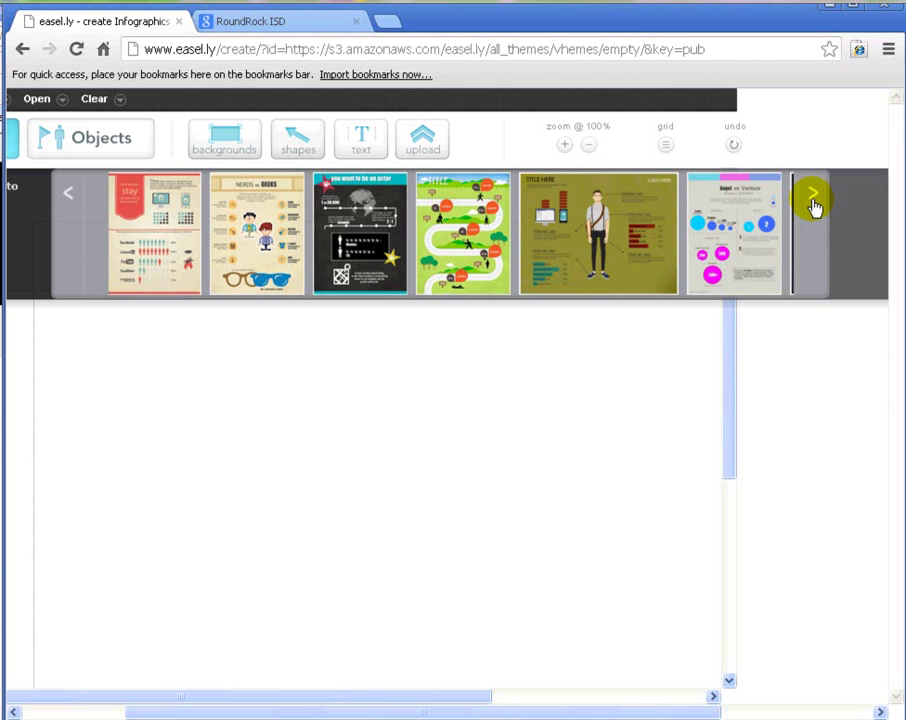
drag(264, 240, 335, 435)
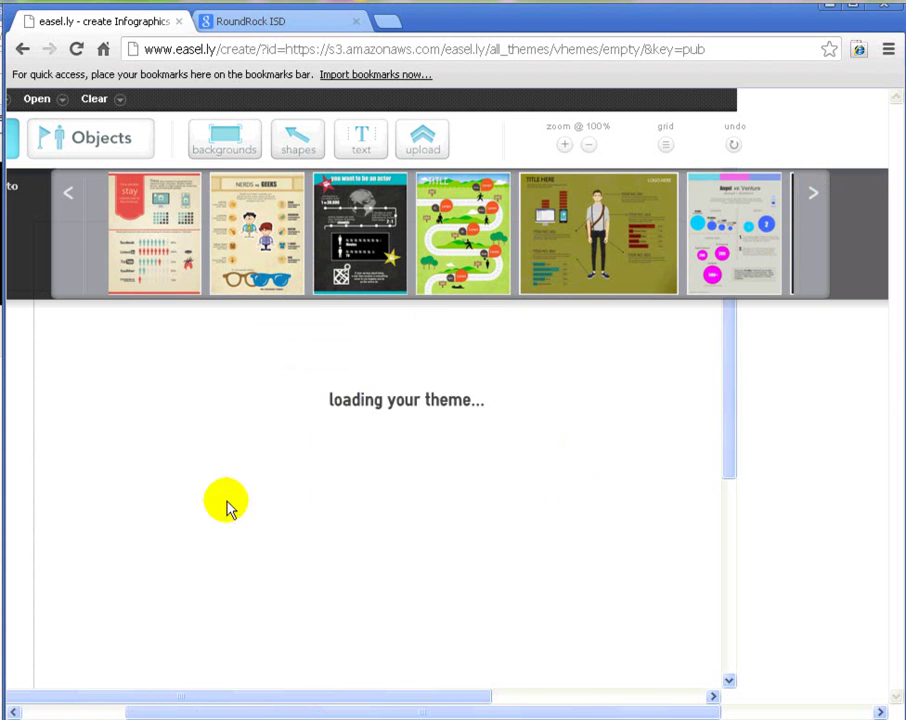
drag(232, 712, 178, 712)
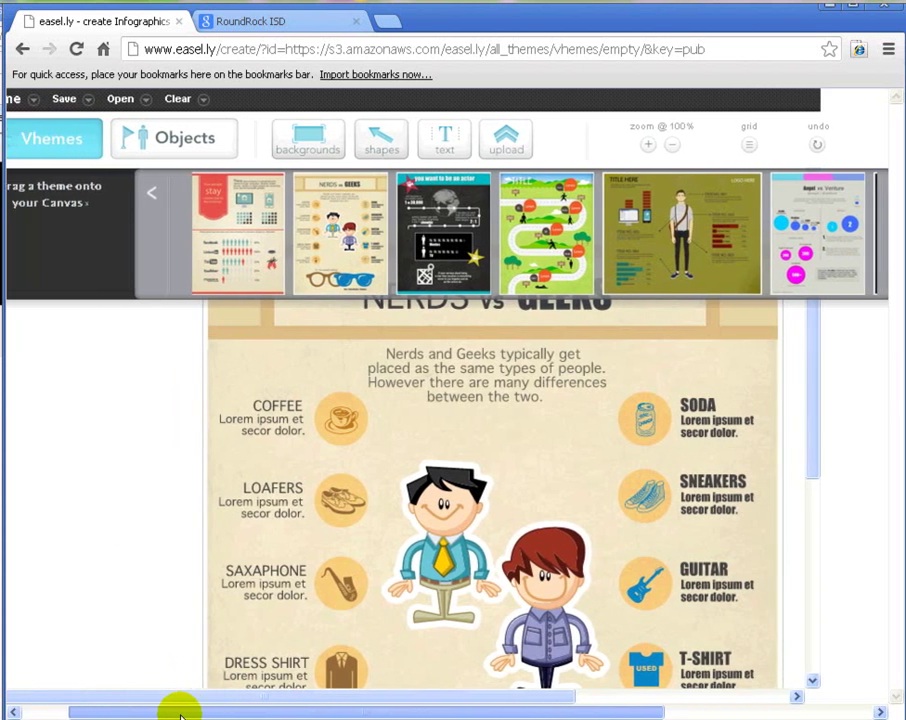
Try olive, beige and dark backgrounds, settling on the cream textured one
click(308, 137)
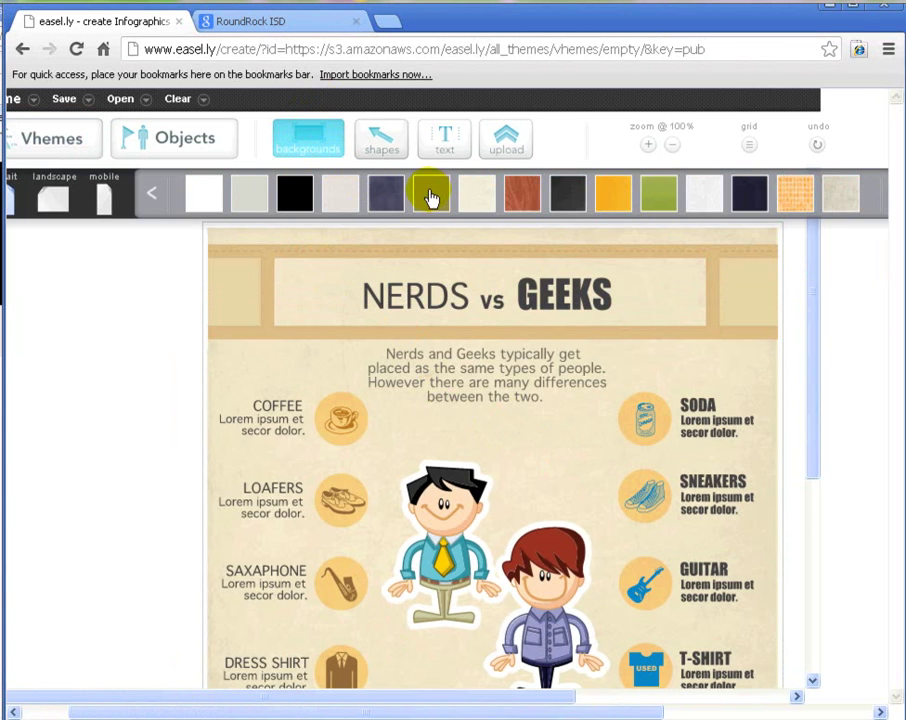
drag(431, 194, 470, 335)
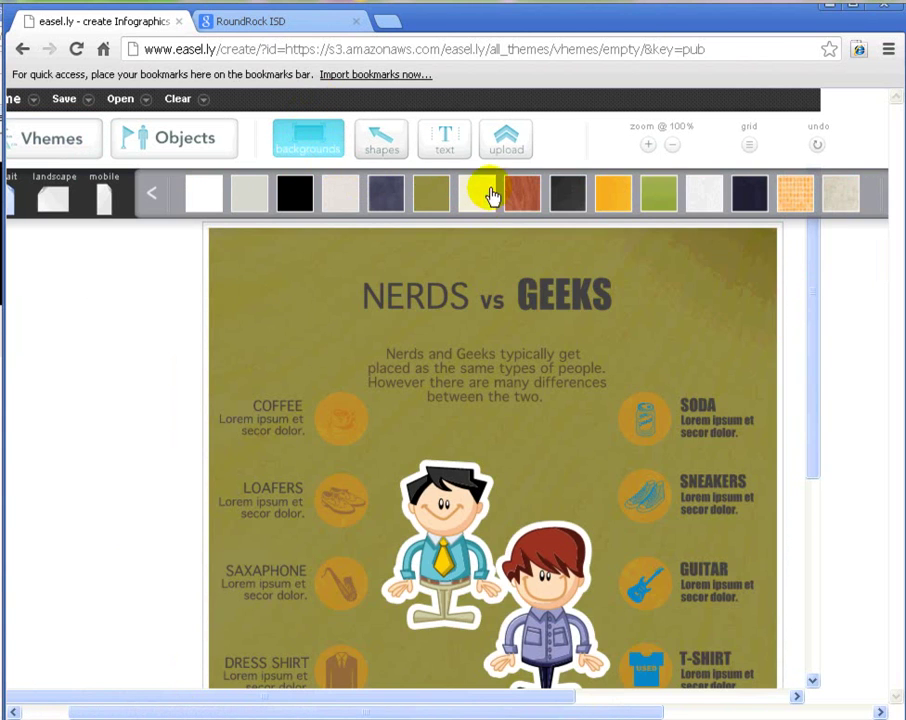
drag(341, 194, 425, 352)
drag(567, 194, 465, 597)
mouse_move(472, 198)
mouse_down()
mouse_move(489, 313)
mouse_move(262, 240)
mouse_up()
click(180, 150)
Add a black figure beside the title and an orange person icon left of the intro text
drag(191, 190, 249, 287)
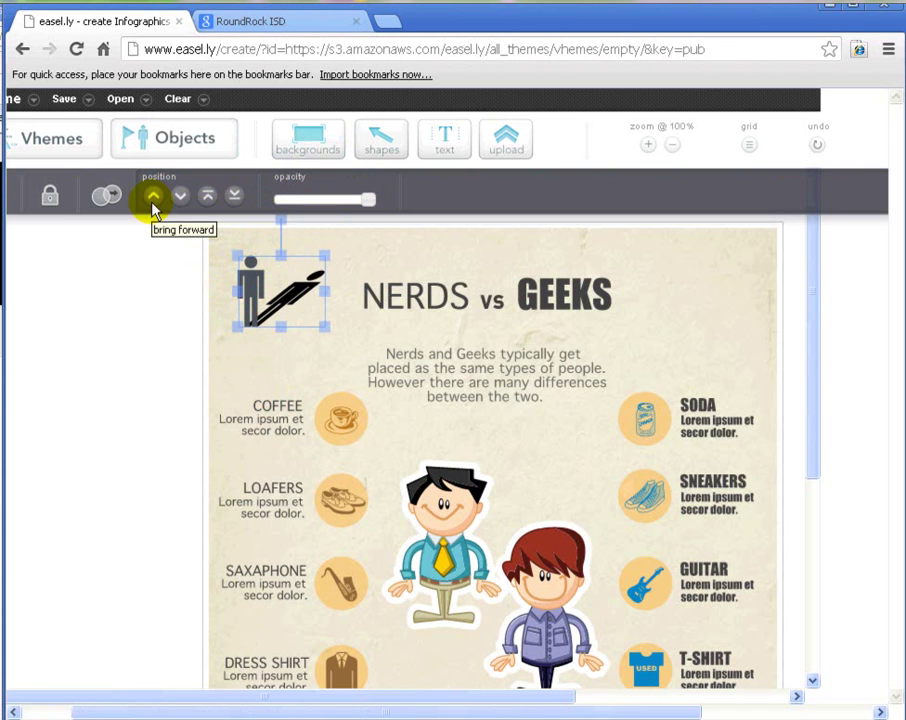
click(180, 138)
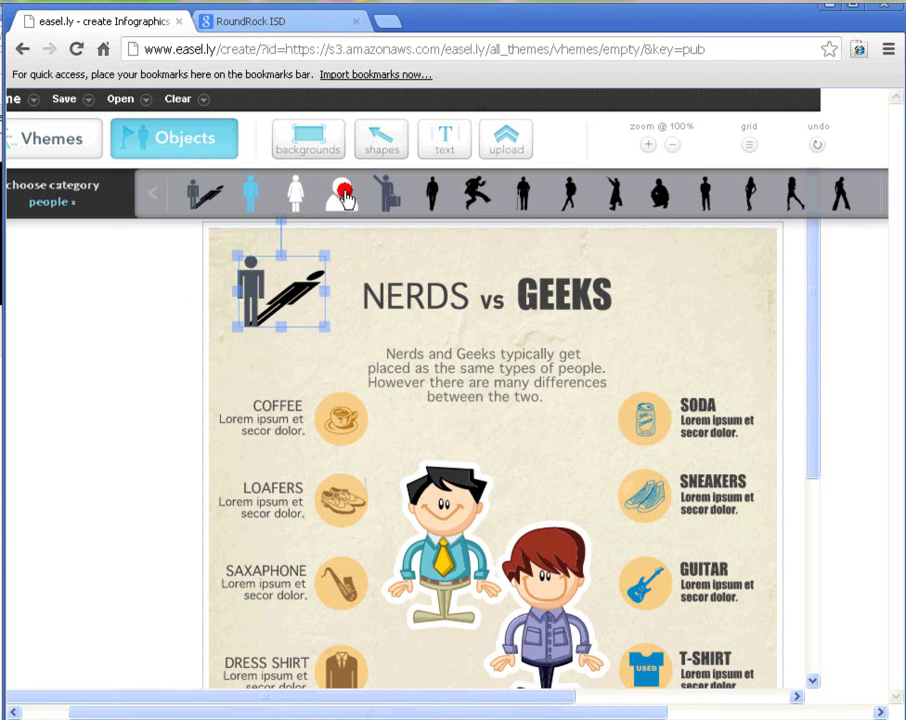
drag(357, 352, 348, 358)
click(346, 338)
click(439, 197)
click(511, 258)
click(519, 255)
click(378, 139)
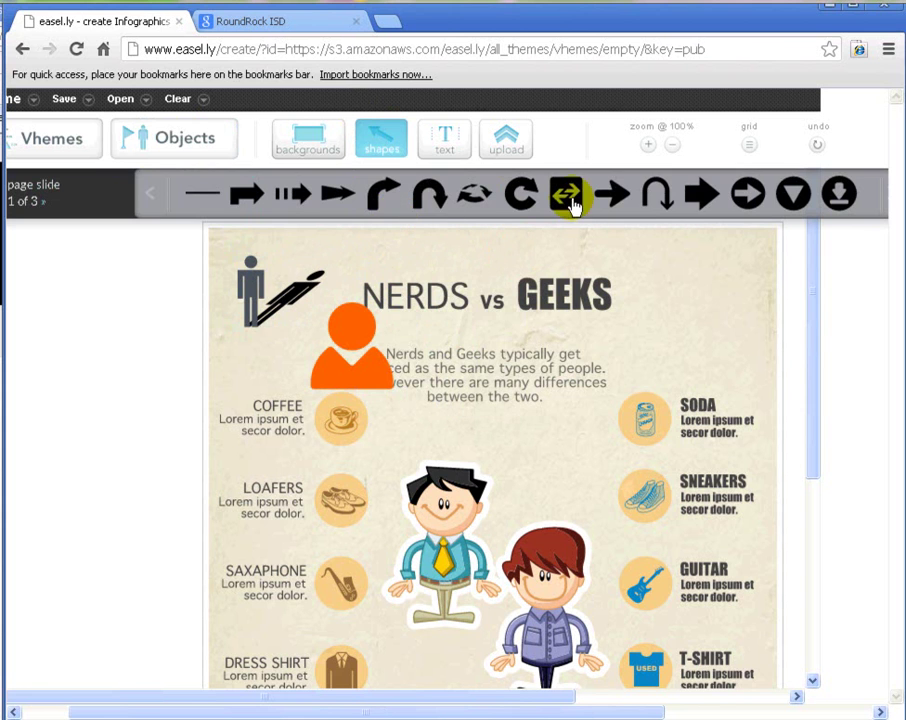
Look over the Text and Upload tabs, then lock the boy in the tie
click(458, 137)
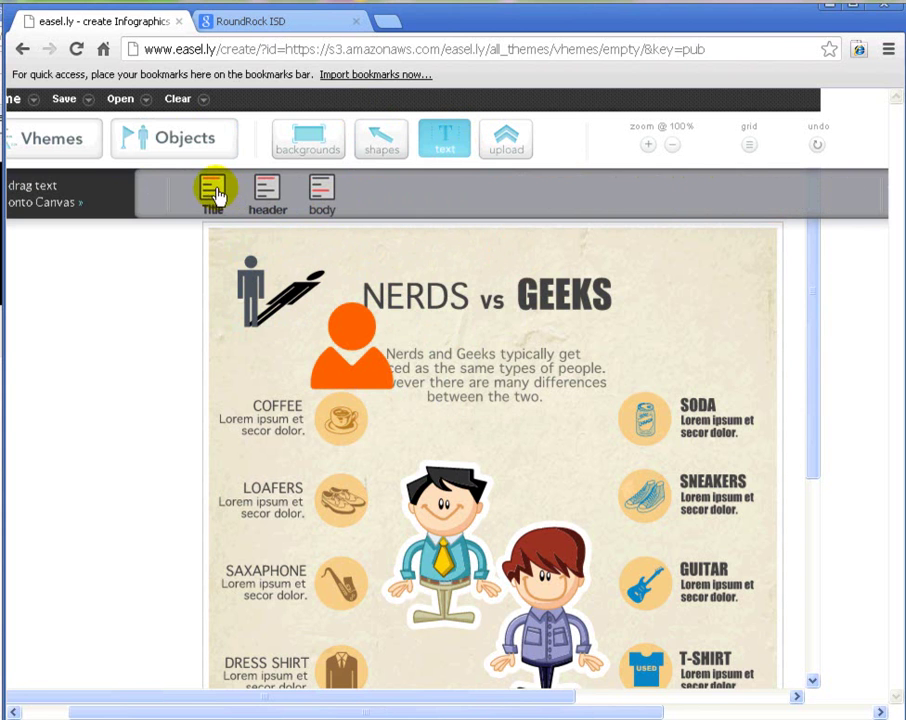
click(508, 136)
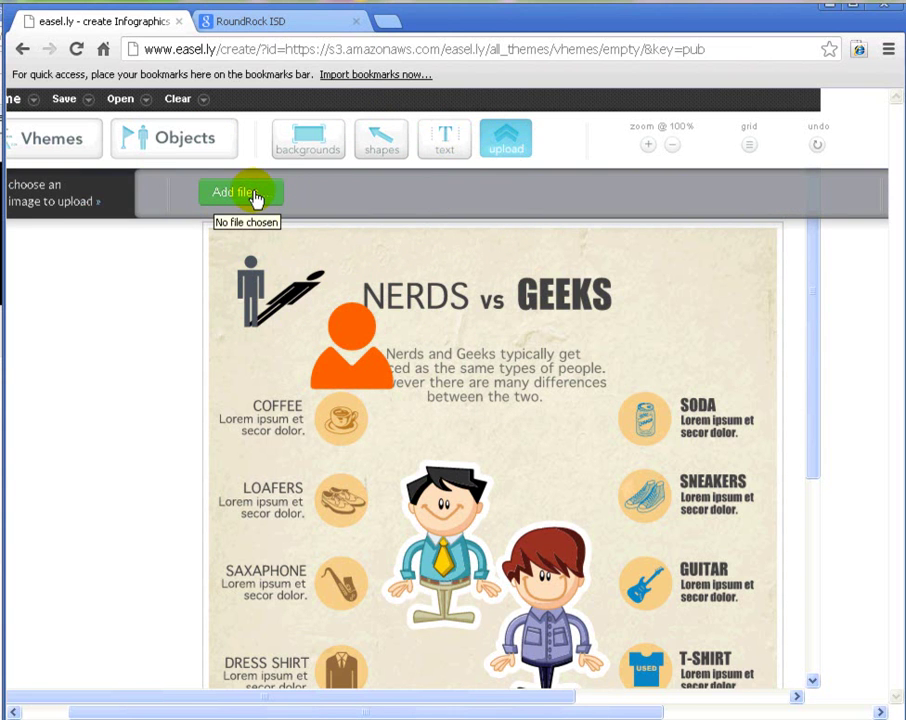
click(458, 493)
click(50, 195)
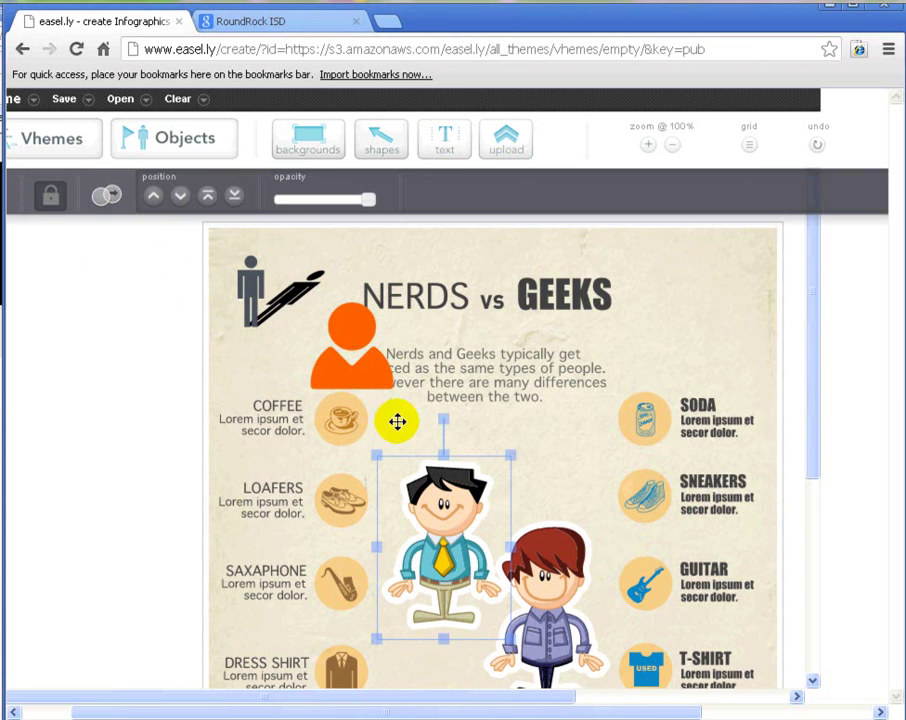
click(63, 104)
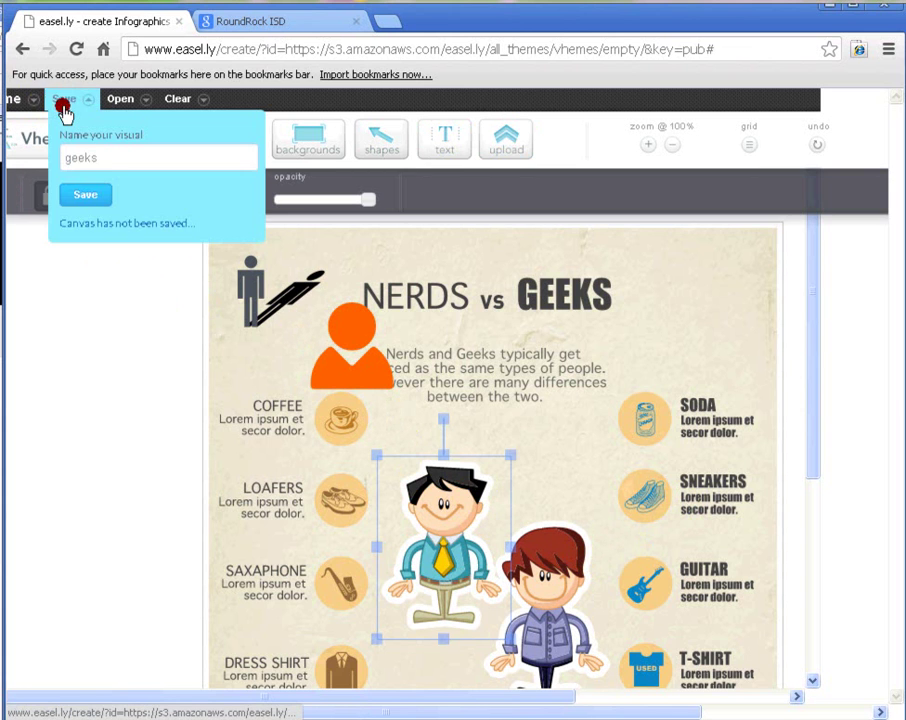
double_click(117, 156)
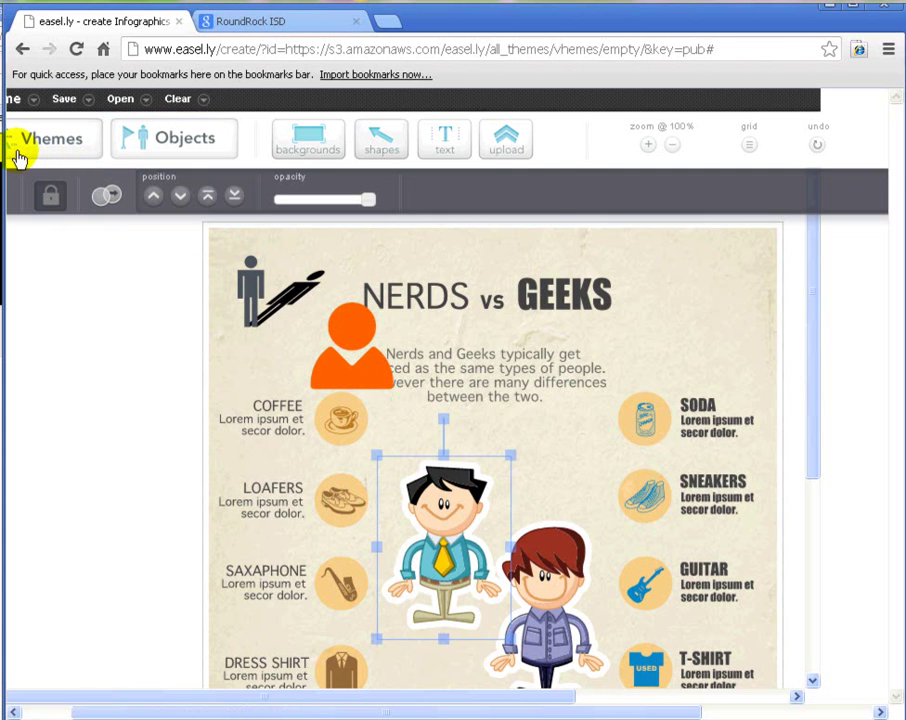